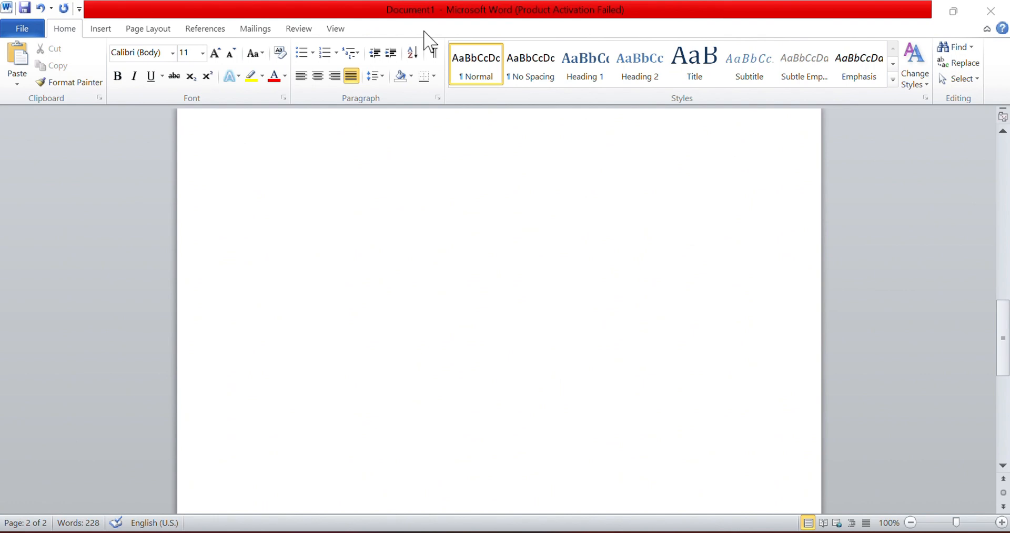
- Select all body paragraphs below the "WHO IS JESUS?" title and lay them out in two columns
scroll(423, 30, "up", 15)
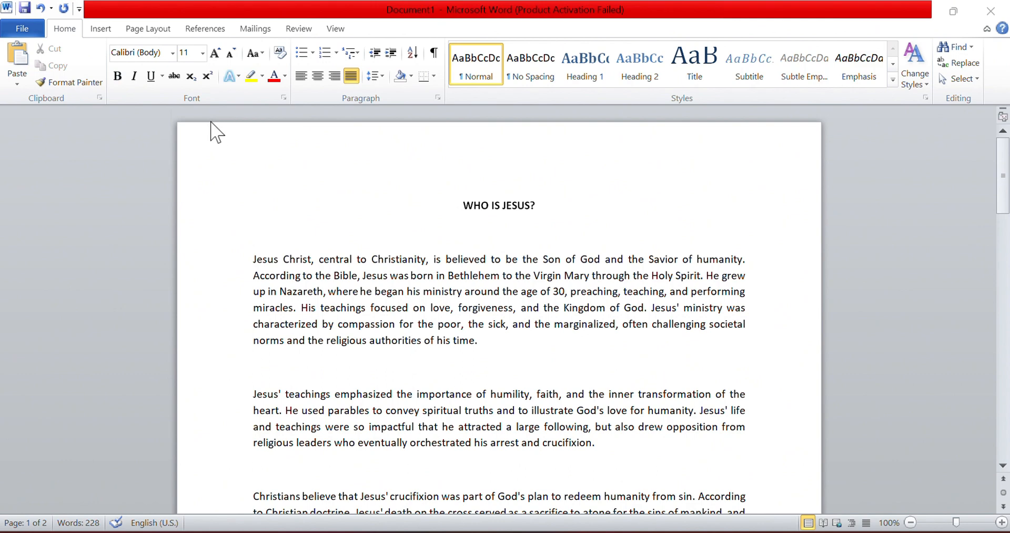
left_click(308, 310)
left_click_drag(253, 259, 610, 287)
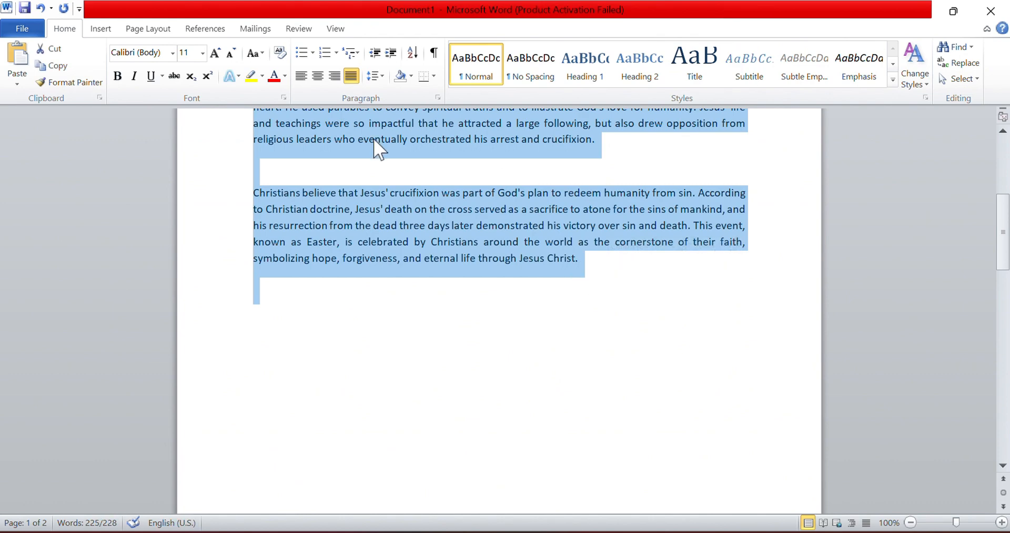
left_click(148, 28)
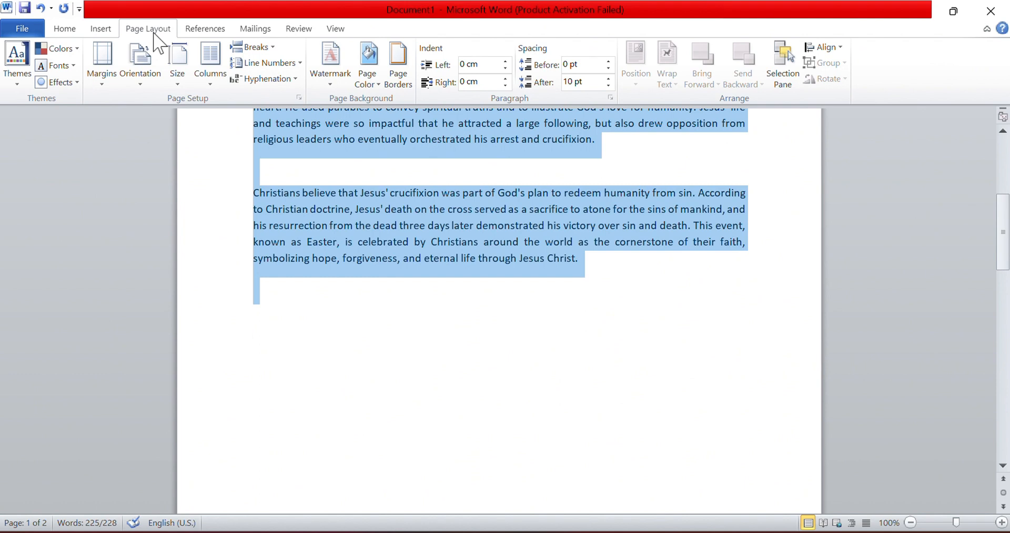
left_click(215, 84)
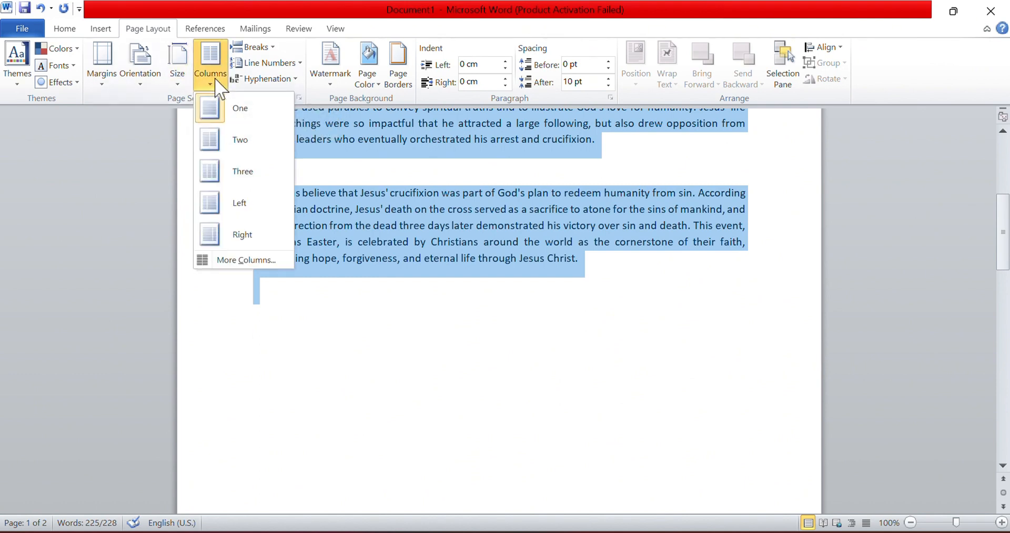
left_click(232, 152)
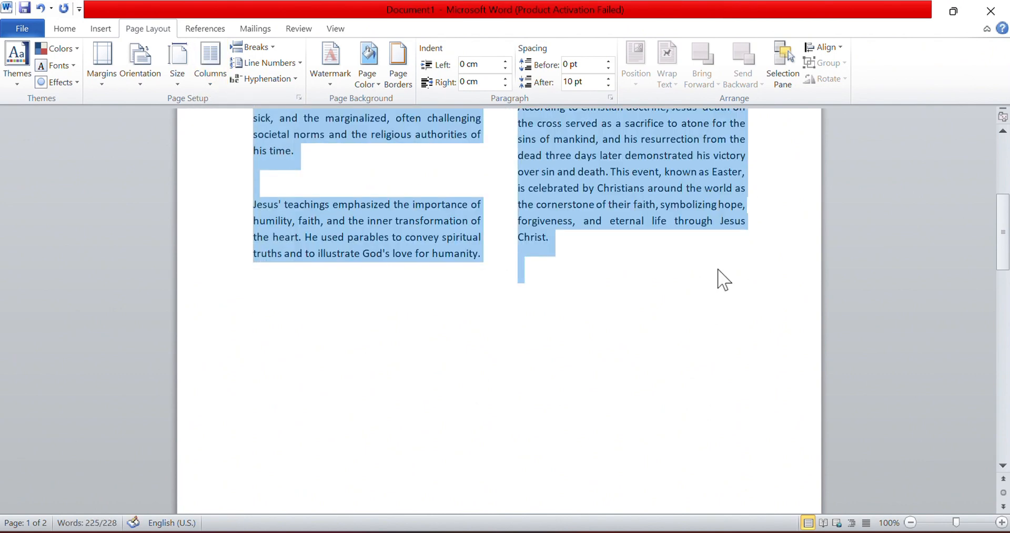
left_click_drag(1005, 245, 1006, 211)
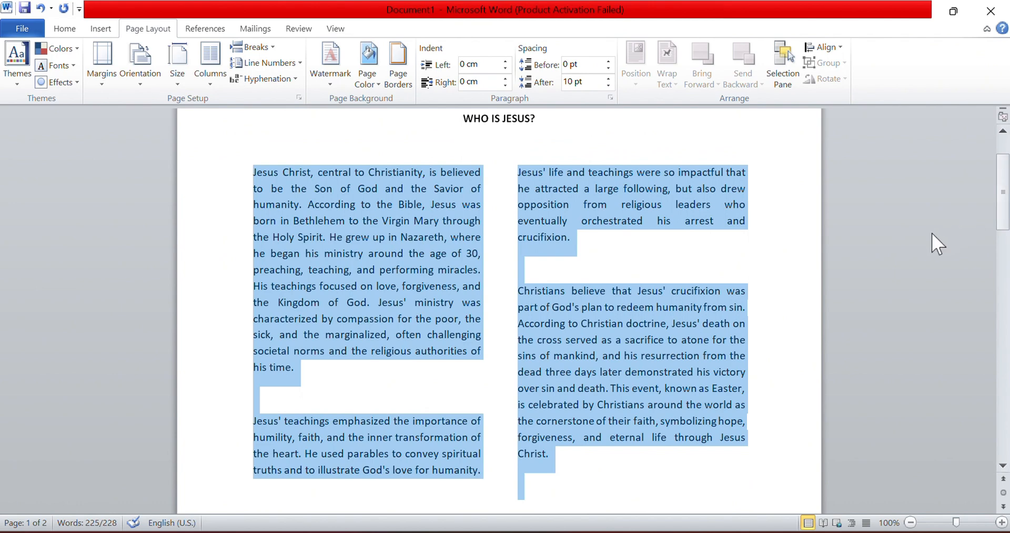
- Change the selected body text to three columns, and switch it to the Left column preset
left_click(210, 66)
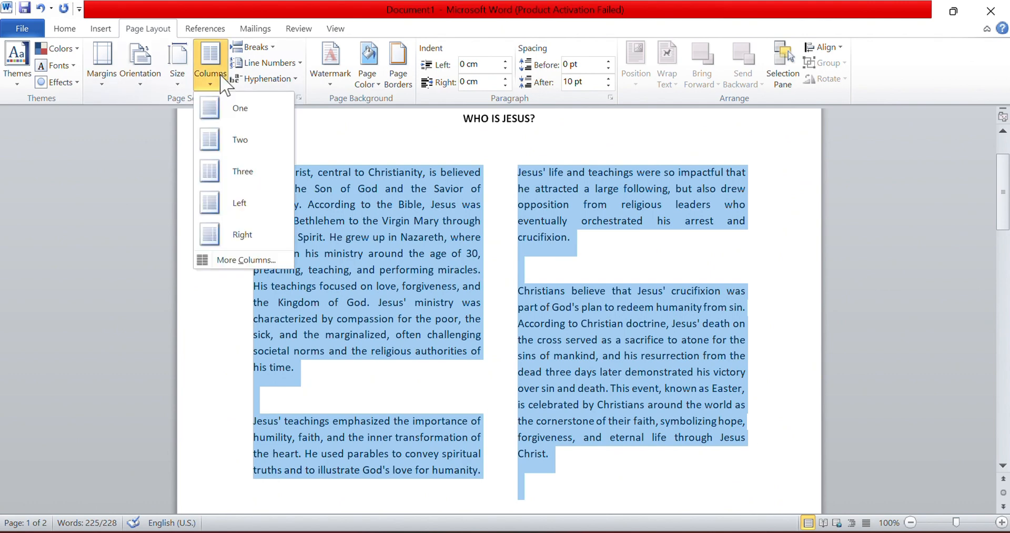
left_click(218, 167)
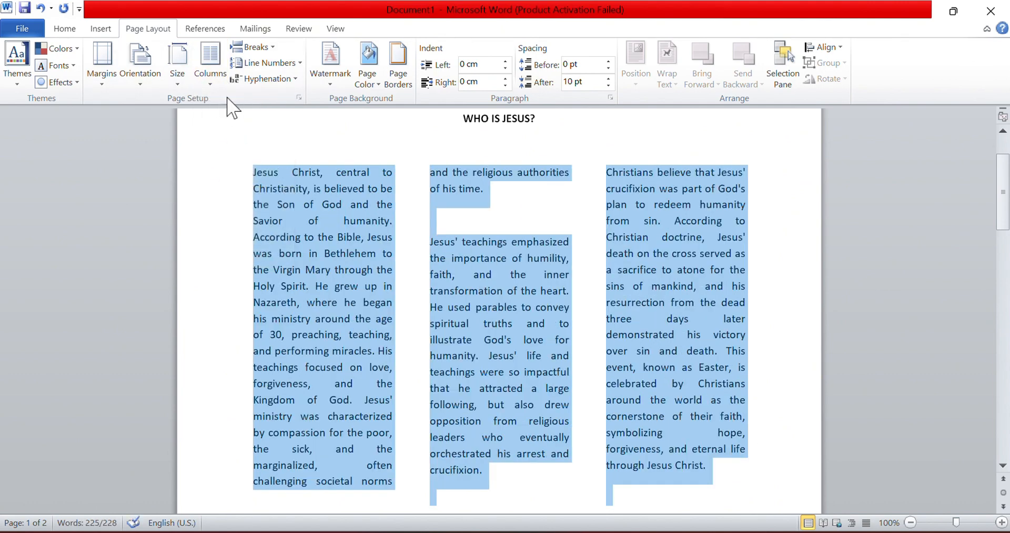
left_click(211, 78)
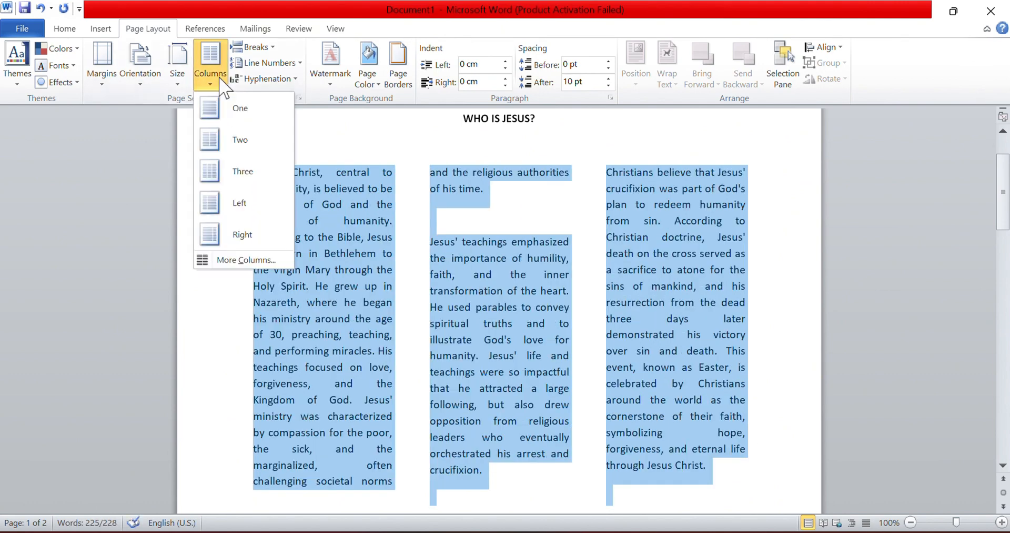
left_click(234, 204)
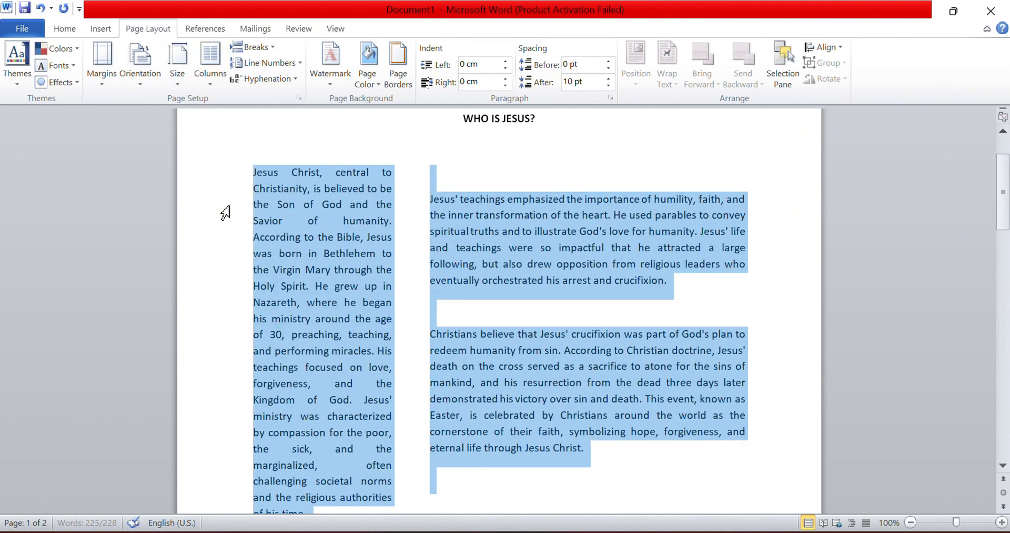
- Apply the Right column preset to the selected body text, and set its number of columns to 4
left_click(210, 69)
left_click(234, 235)
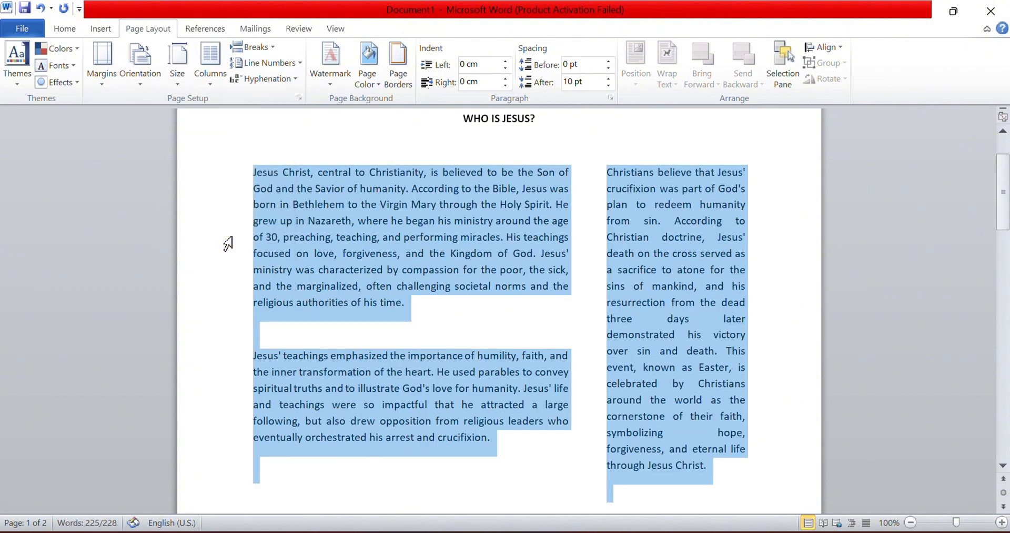
left_click(213, 79)
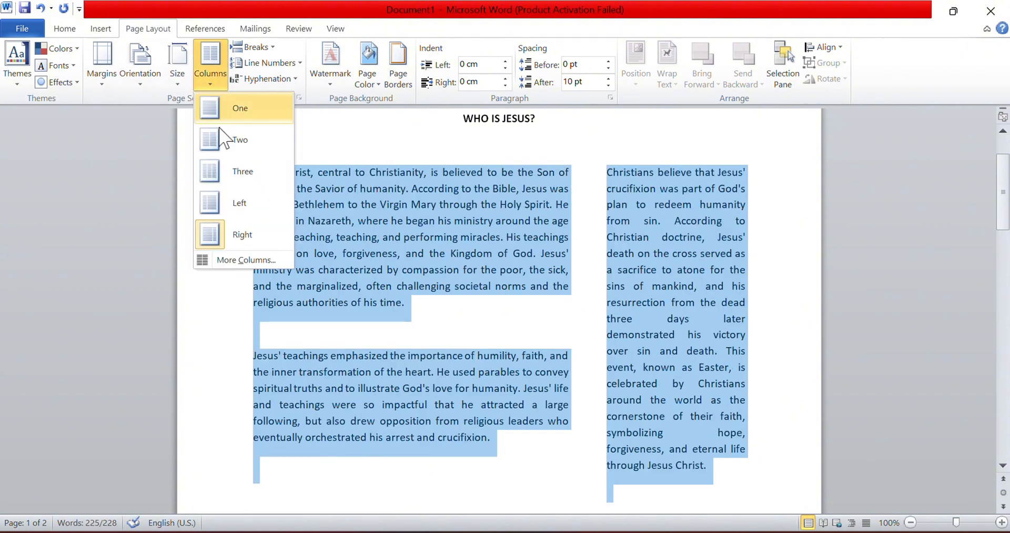
left_click(226, 260)
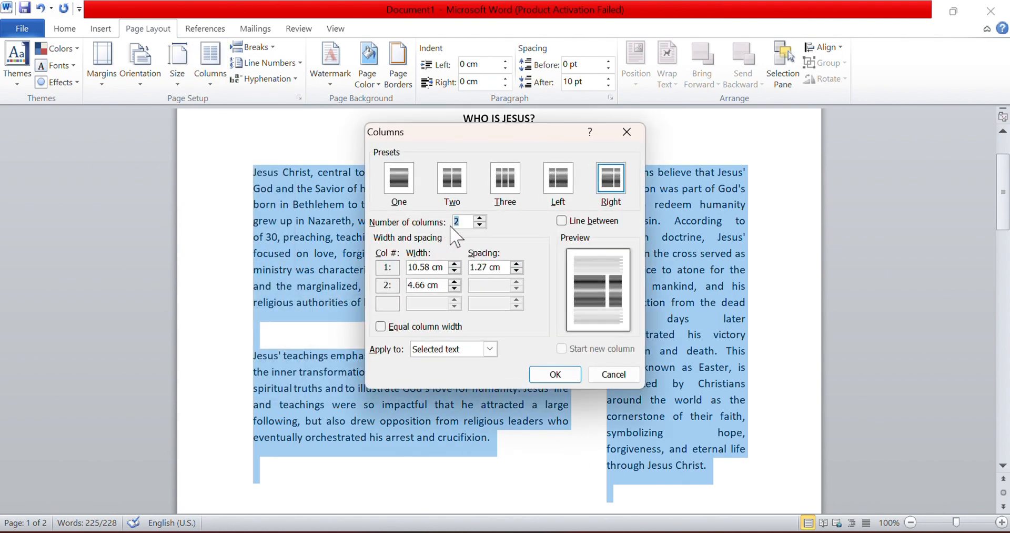
double_click(459, 222)
type("4")
left_click(555, 373)
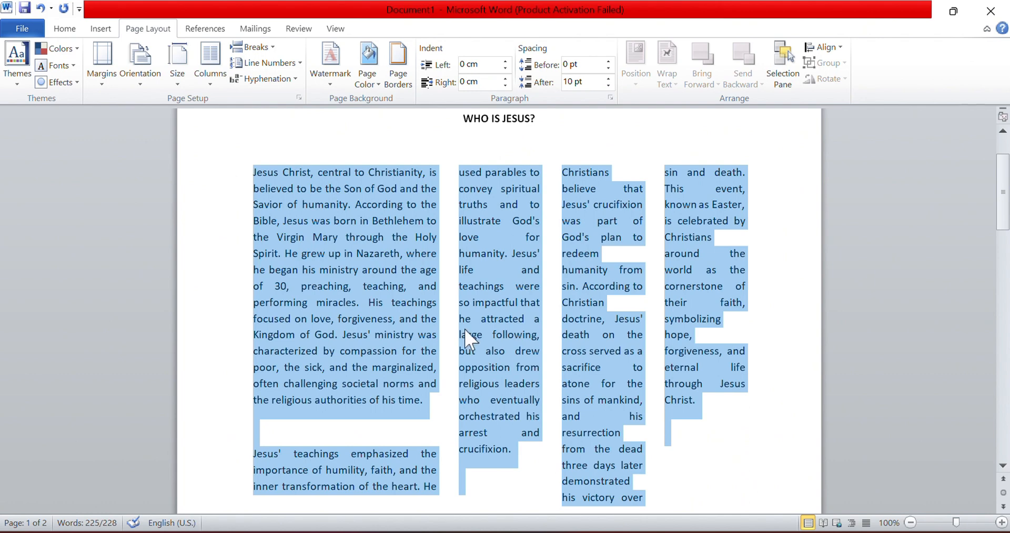
- Reformat the selected body text into 7 columns with equal column width
left_click(223, 65)
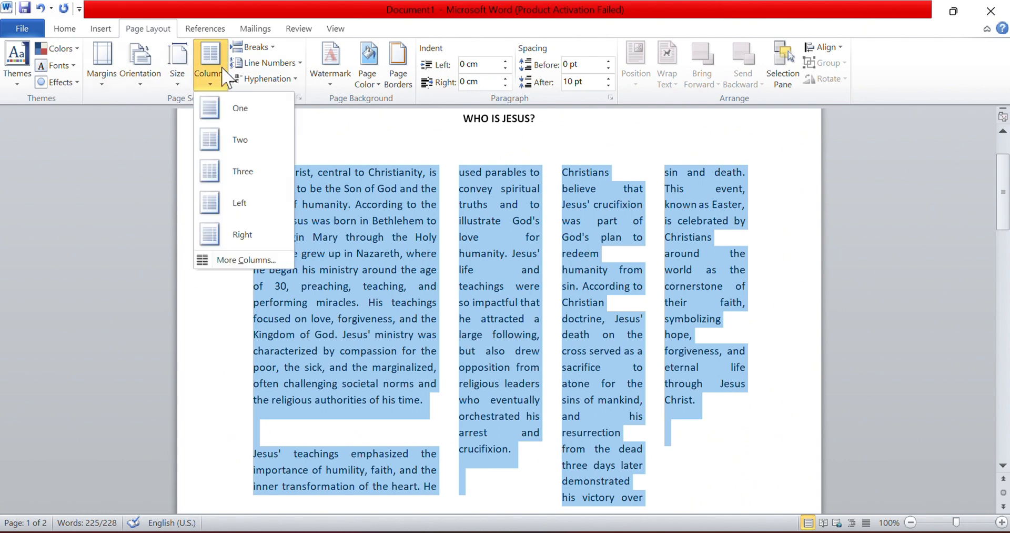
left_click(221, 260)
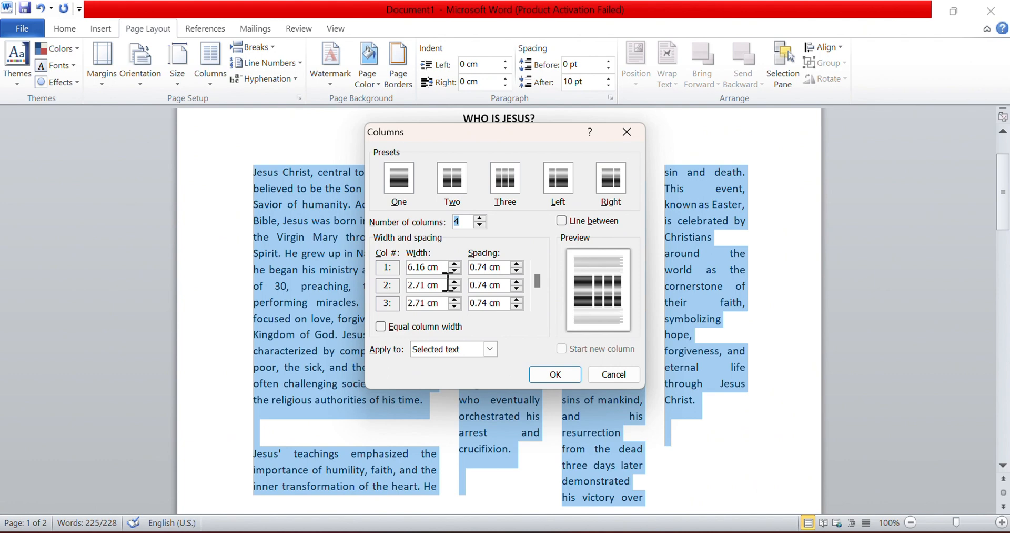
left_click(458, 326)
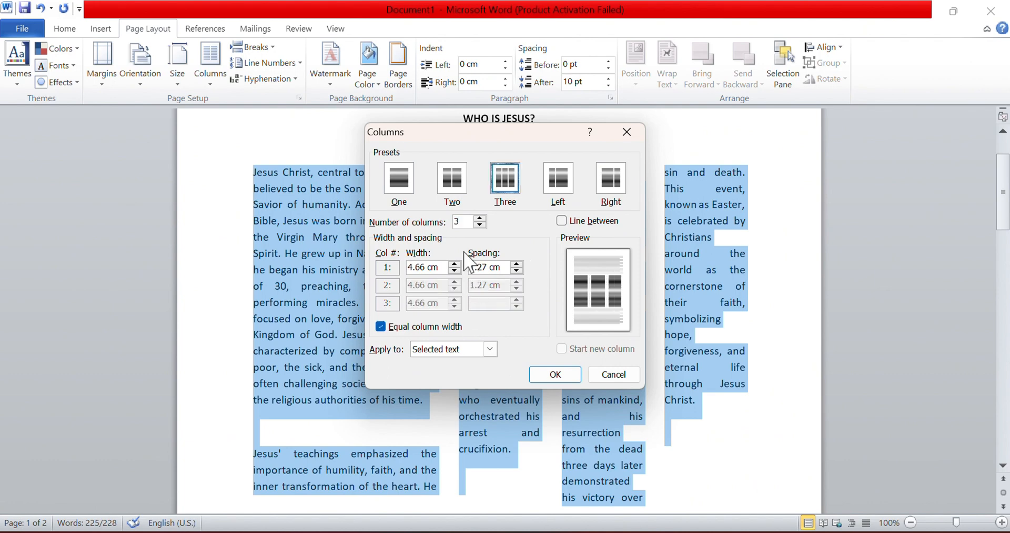
left_click(480, 218)
left_click(480, 218)
left_click(480, 218)
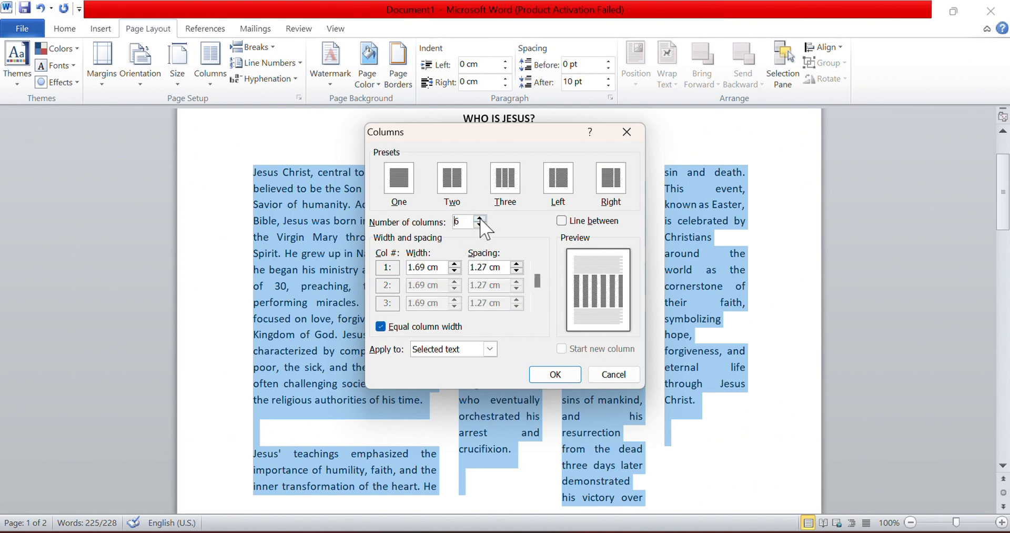
left_click(480, 218)
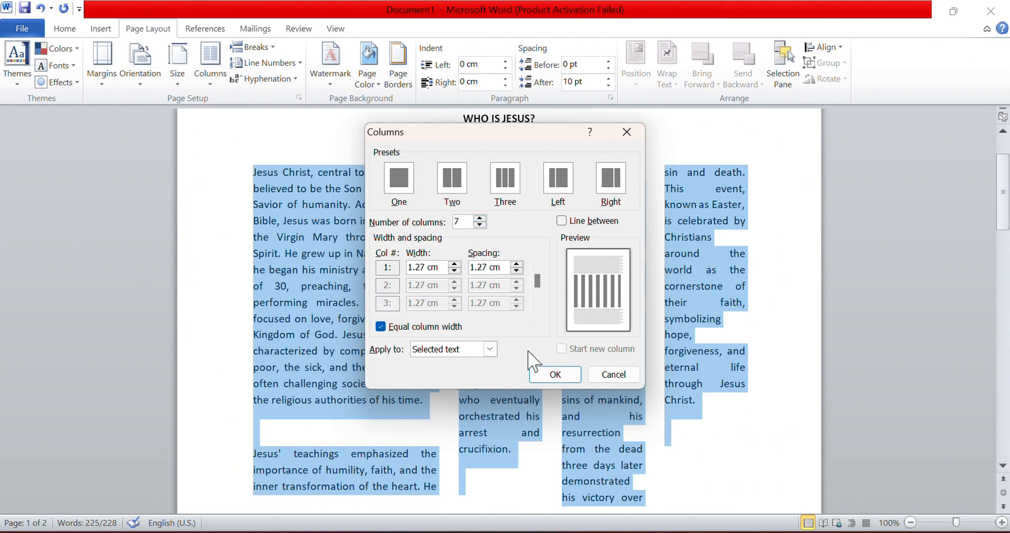
left_click(541, 377)
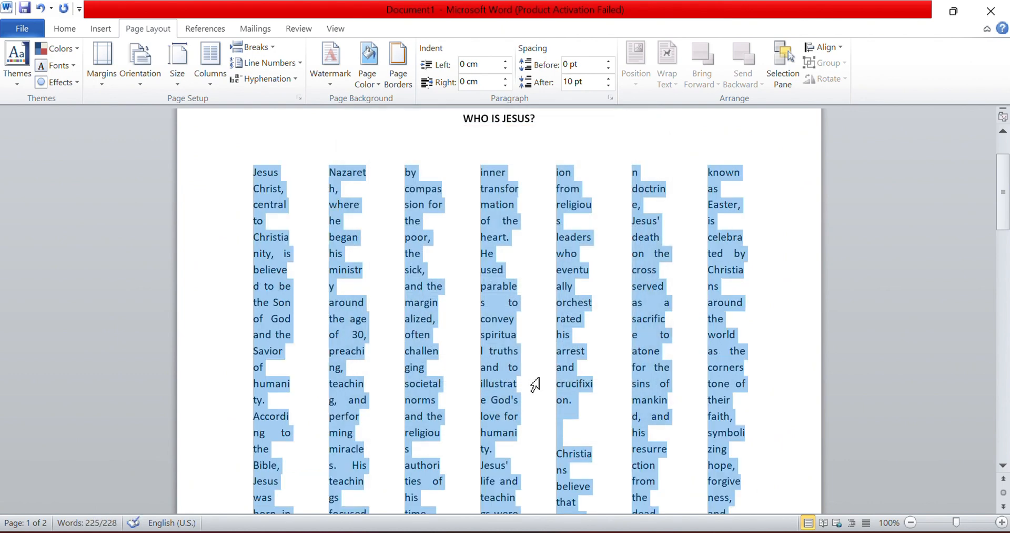
- Set the selected body text to two columns and clear the selection
left_click(215, 76)
left_click(232, 140)
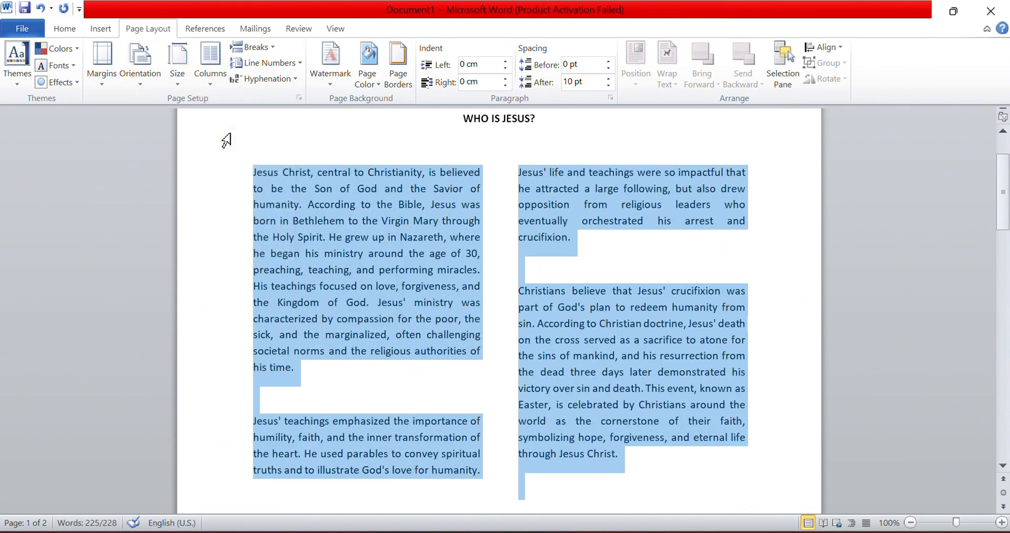
left_click(501, 320)
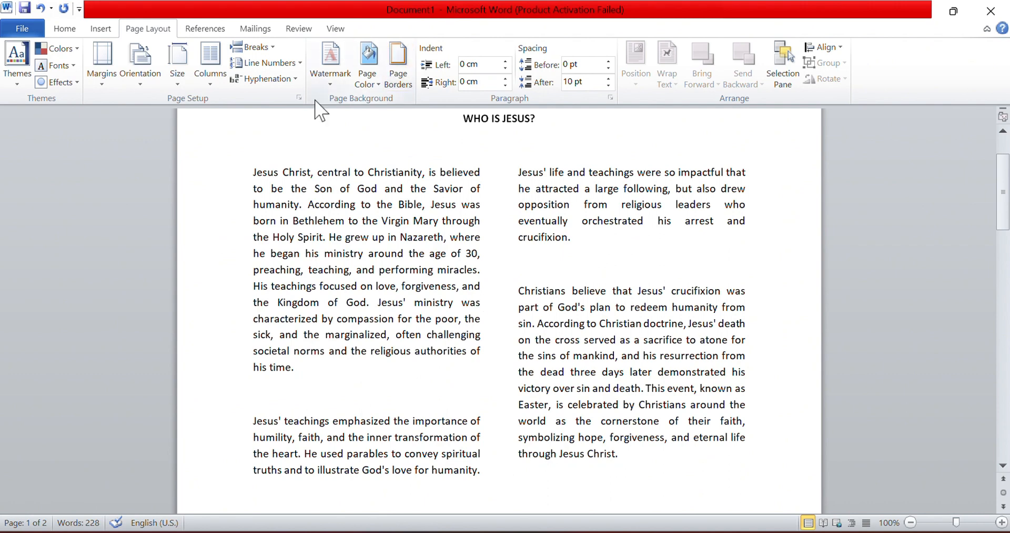
- Add a line between the two columns of the body text section
left_click(212, 76)
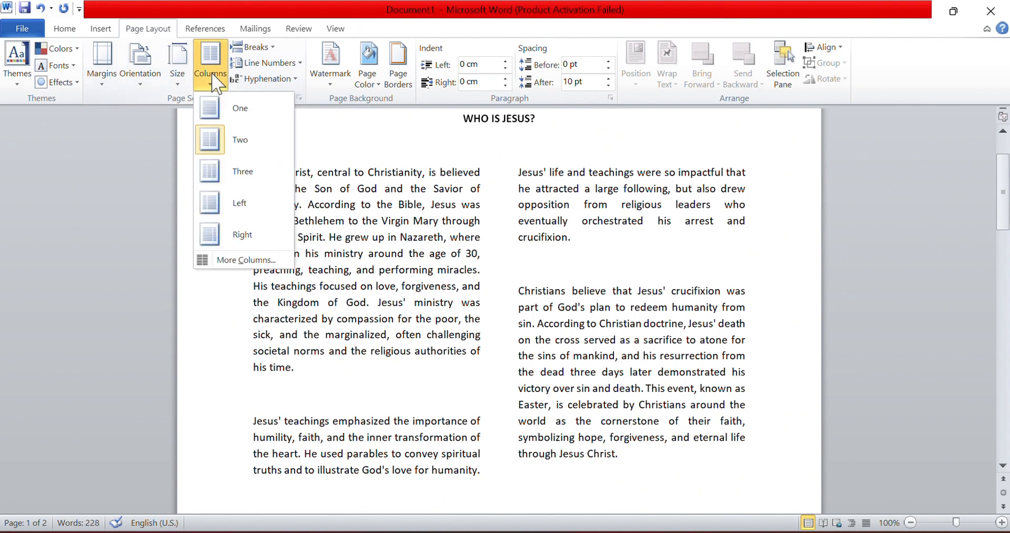
left_click(225, 261)
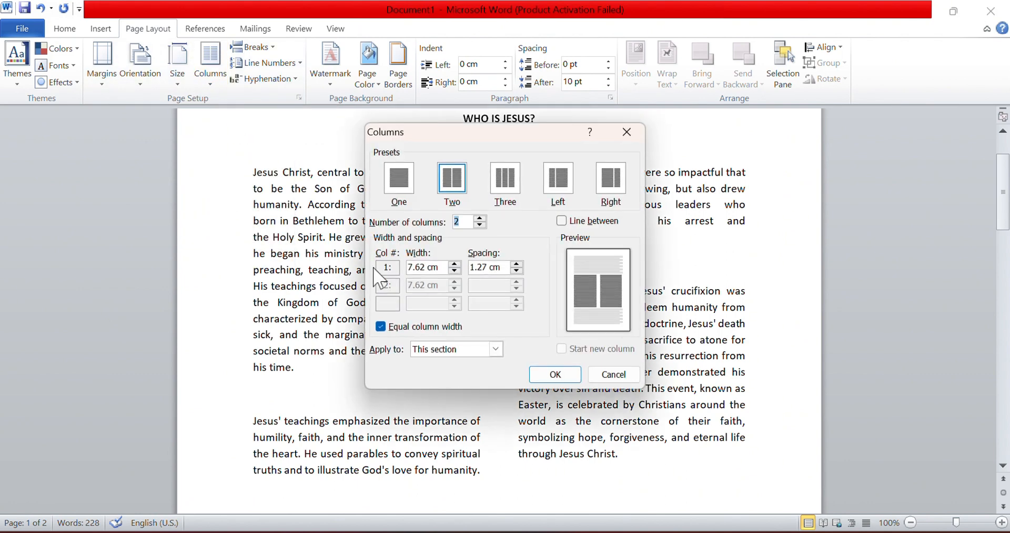
left_click(563, 222)
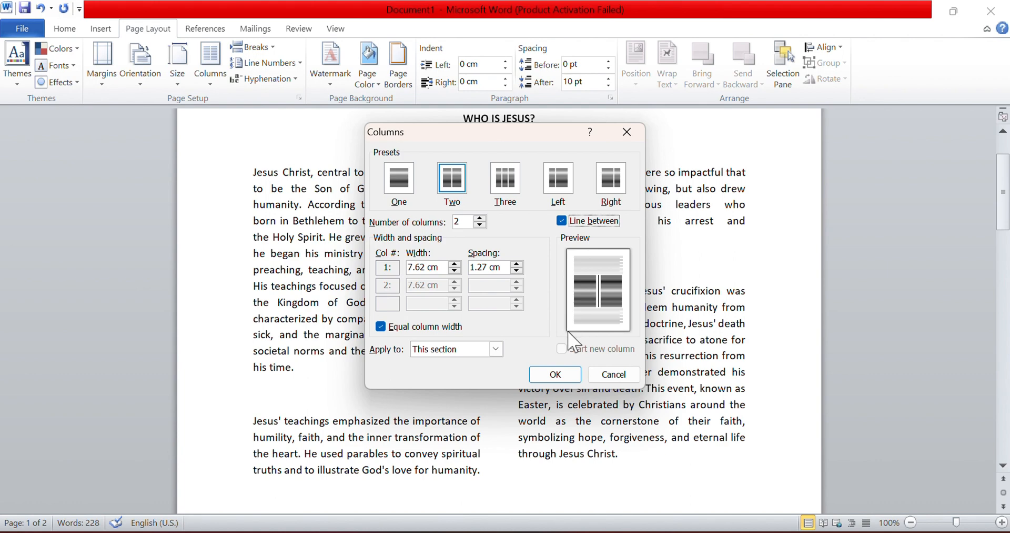
left_click(565, 377)
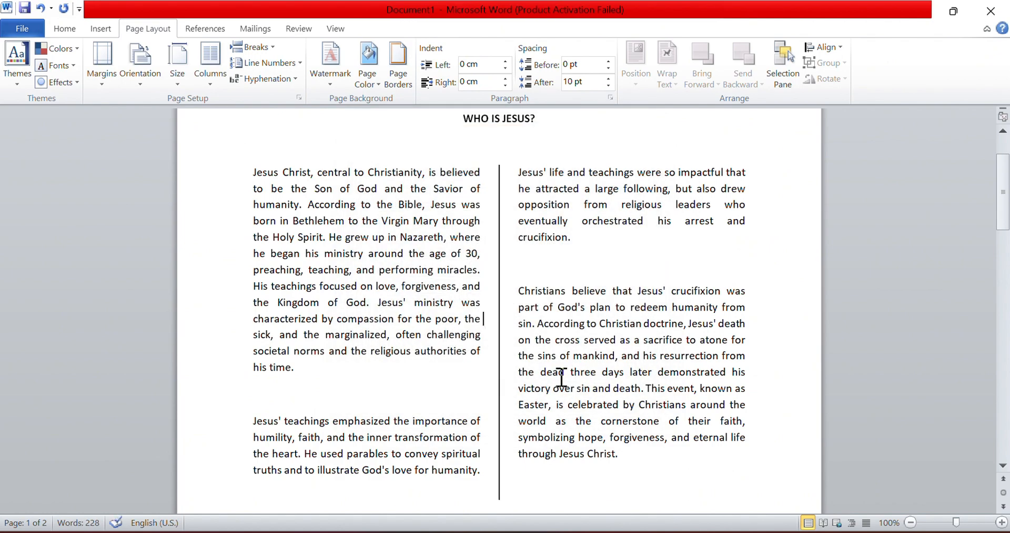
- Switch the body text section to a single column
mouse_move(1001, 204)
left_mouse_down()
mouse_move(1008, 295)
mouse_move(1008, 200)
mouse_move(1008, 211)
left_mouse_up()
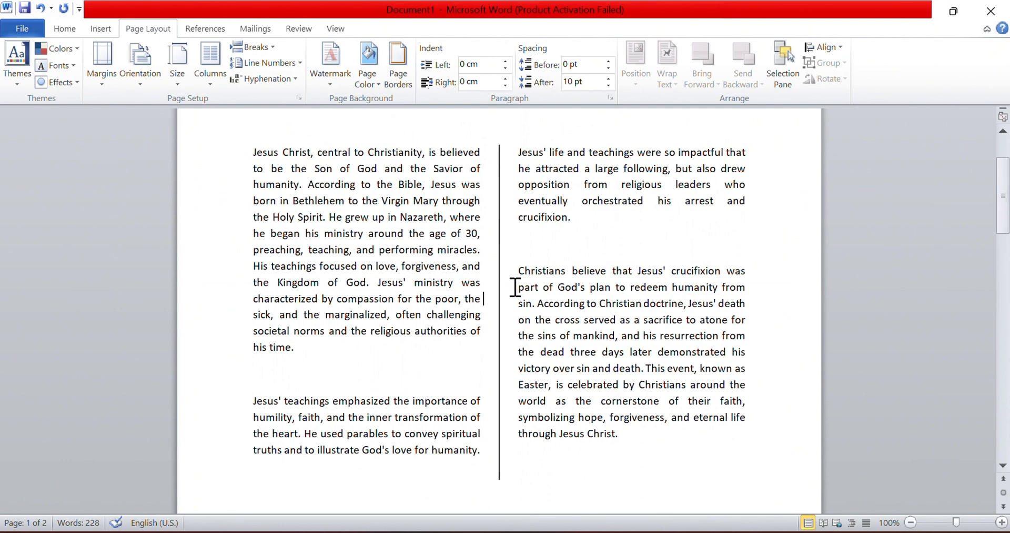
left_click(209, 68)
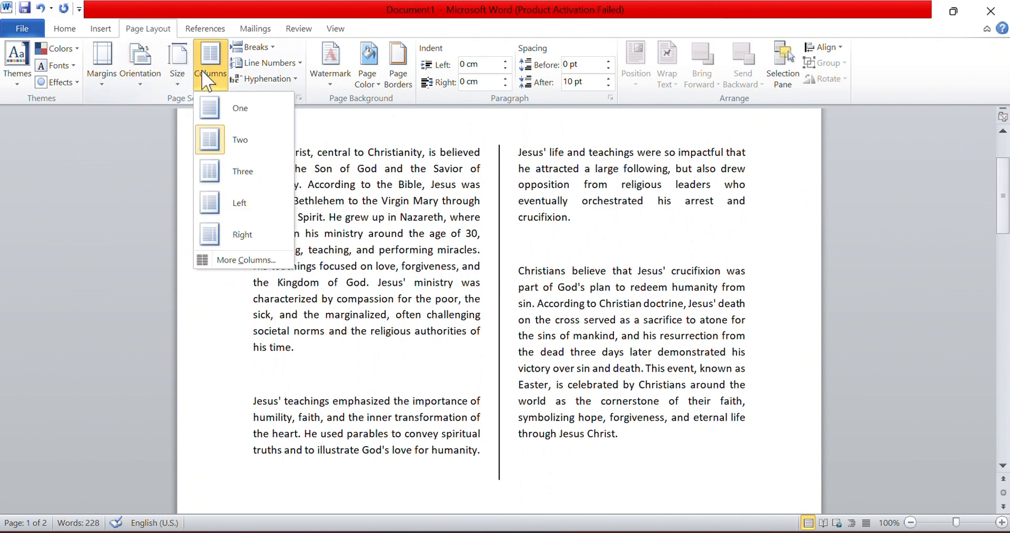
left_click(206, 113)
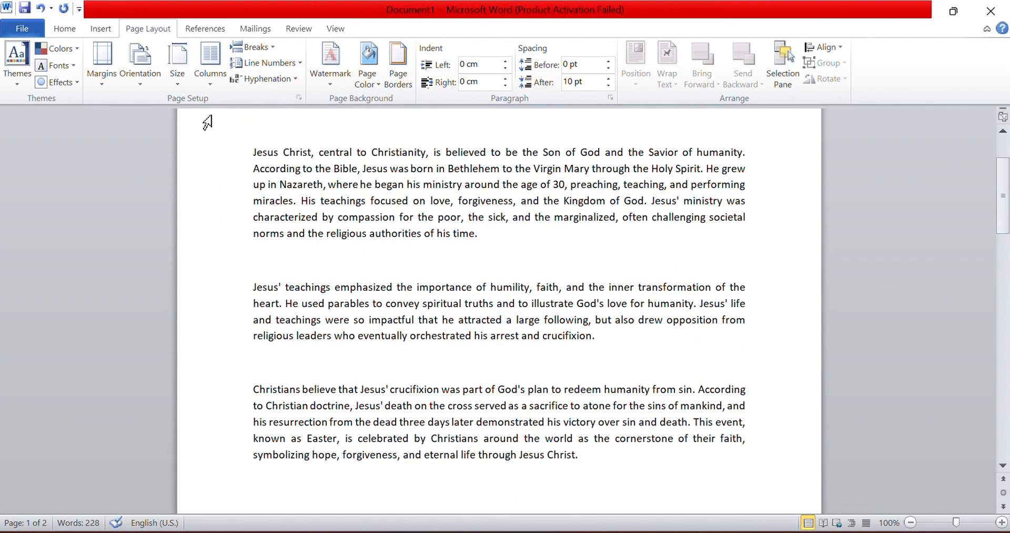
- Select the body paragraphs from "Jesus Christ, central to Christianity" to the end and format them in two columns
left_click(1006, 226)
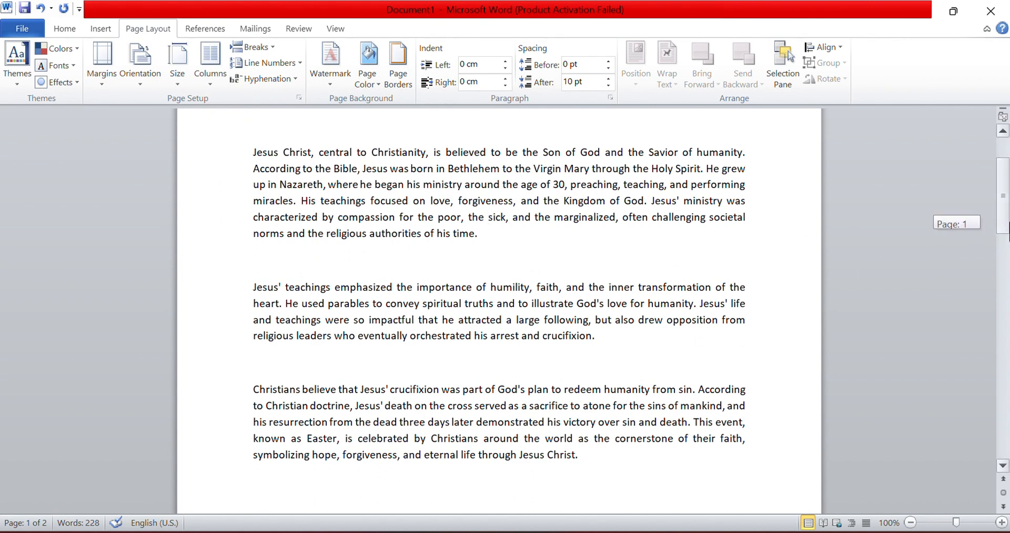
mouse_move(1009, 230)
left_mouse_down()
mouse_move(1009, 210)
mouse_move(1009, 228)
left_mouse_up()
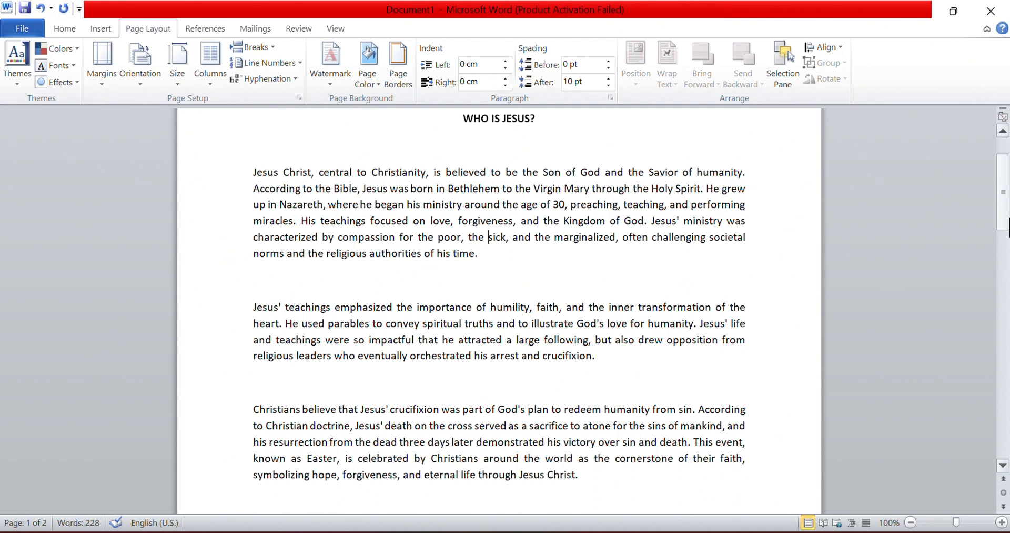
scroll(241, 289, "up", 3)
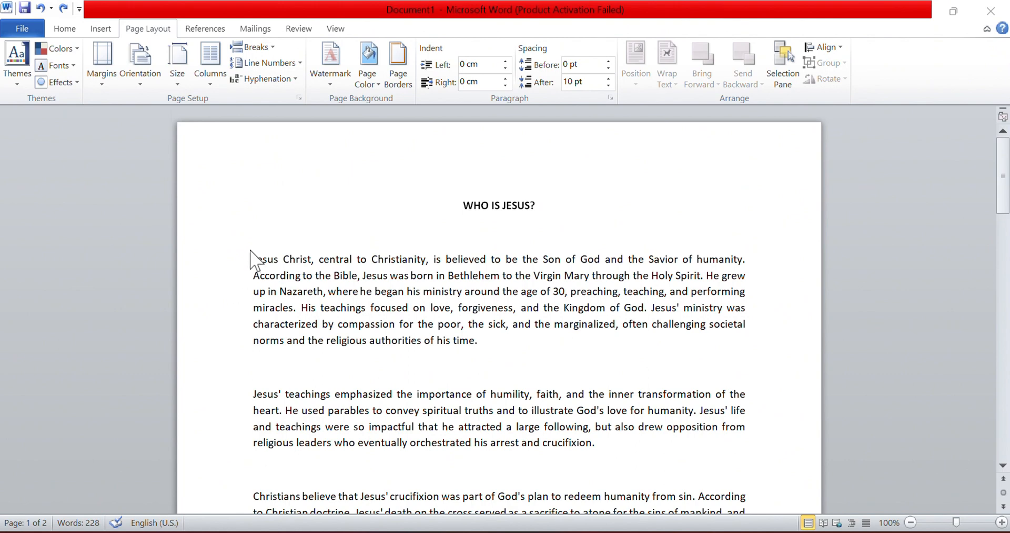
left_click_drag(253, 260, 586, 237)
left_click(210, 71)
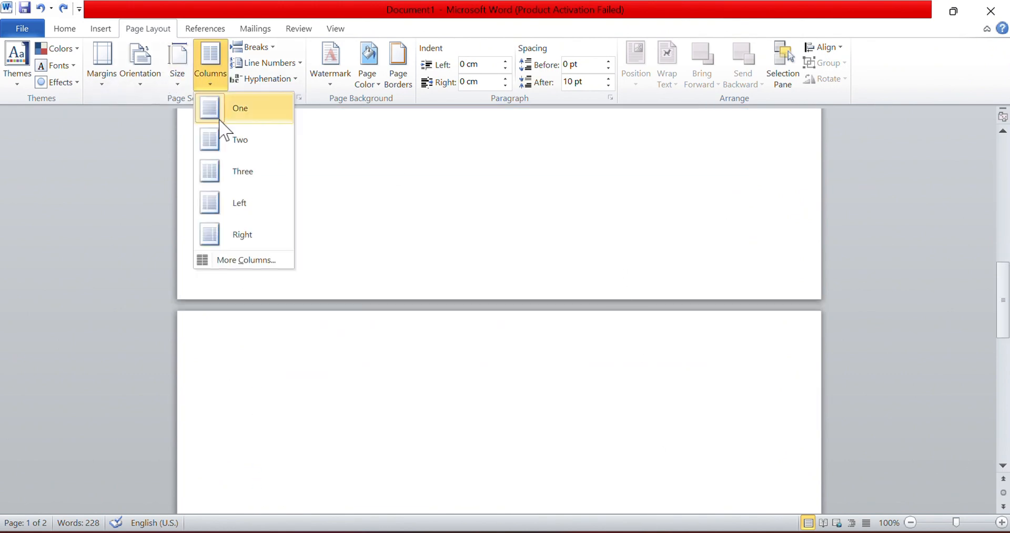
left_click(216, 147)
left_click_drag(1008, 271, 1009, 179)
left_click(602, 314)
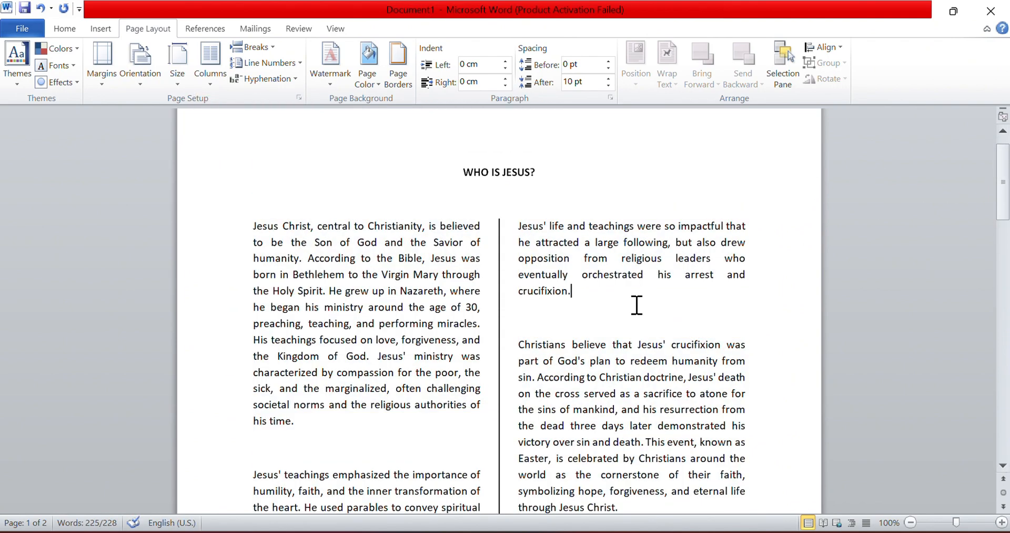
- Insert a column break on the blank line above the "Jesus' teachings emphasized" paragraph and undo it
left_click(270, 453)
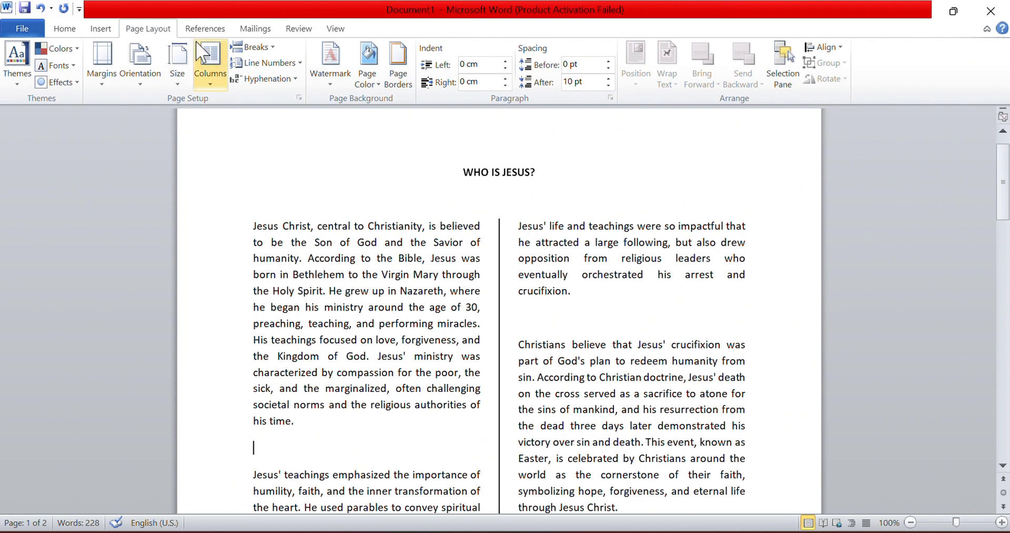
left_click(247, 47)
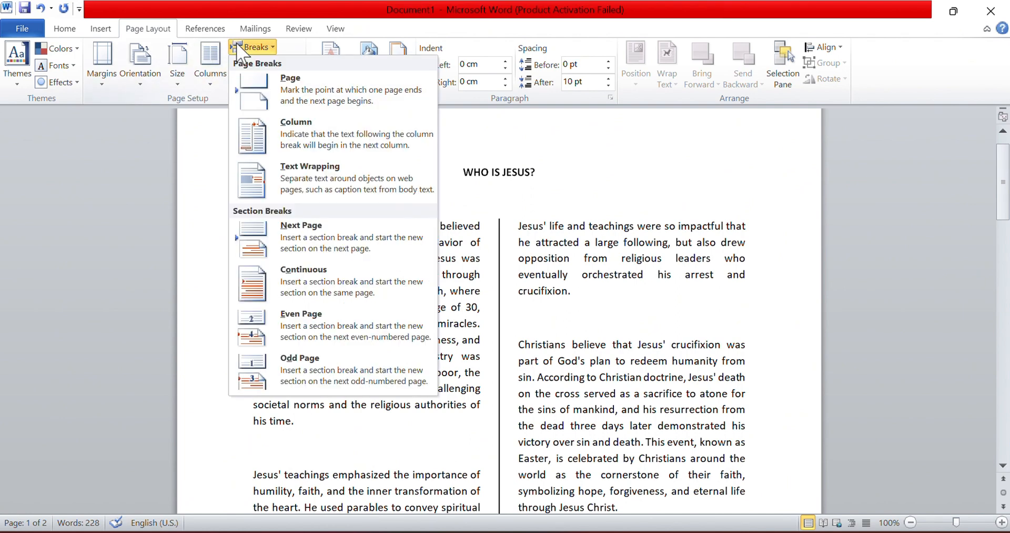
left_click(292, 136)
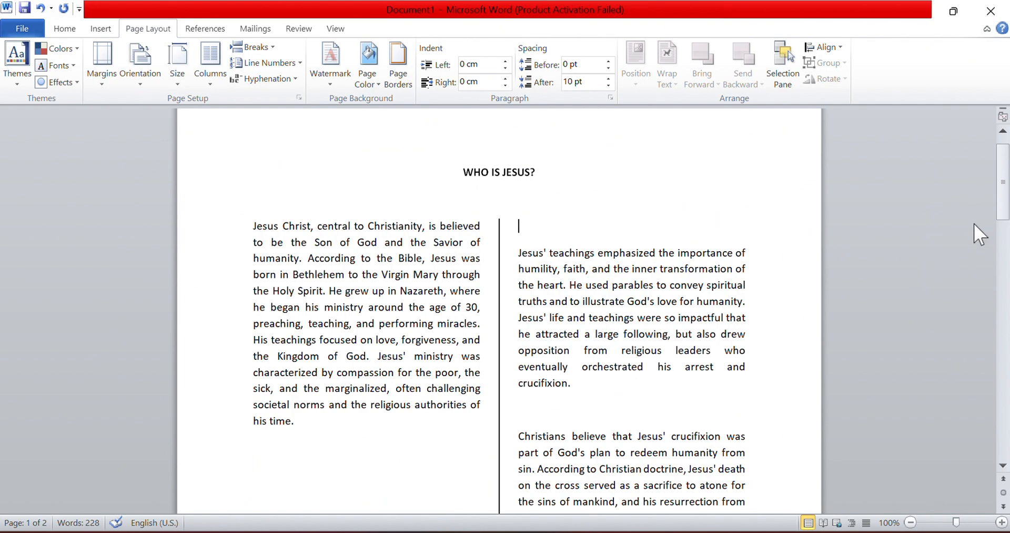
mouse_move(1002, 206)
left_mouse_down()
mouse_move(1007, 263)
mouse_move(1005, 222)
left_mouse_up()
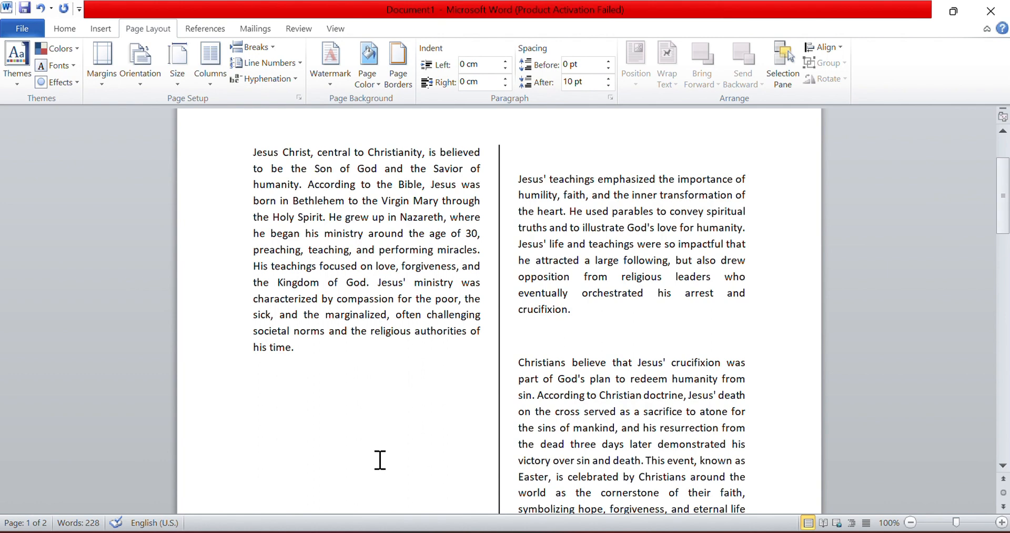
key("ctrl+z")
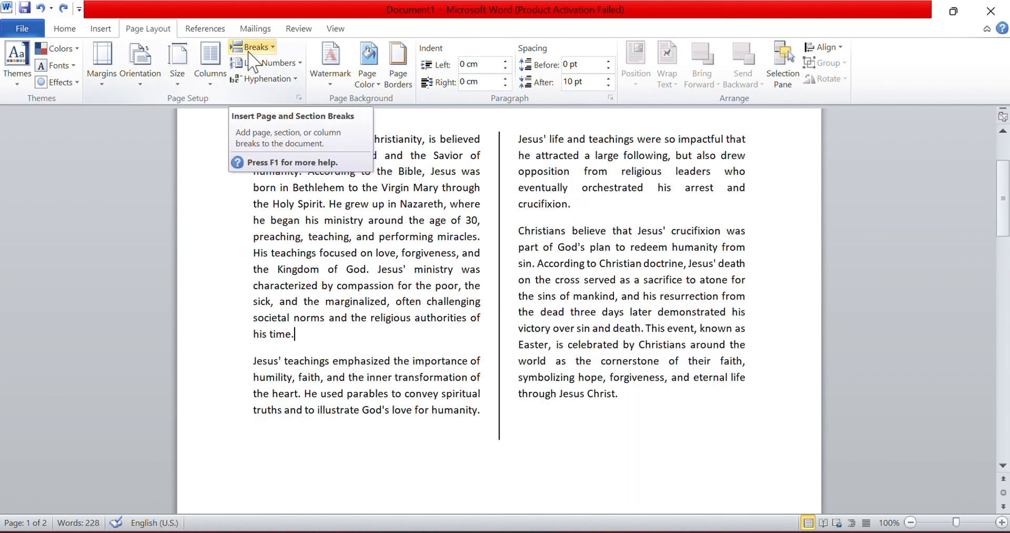
- Show the formatting marks in the document and reduce the zoom to 80% to inspect the section breaks around the two-column text
left_click(62, 31)
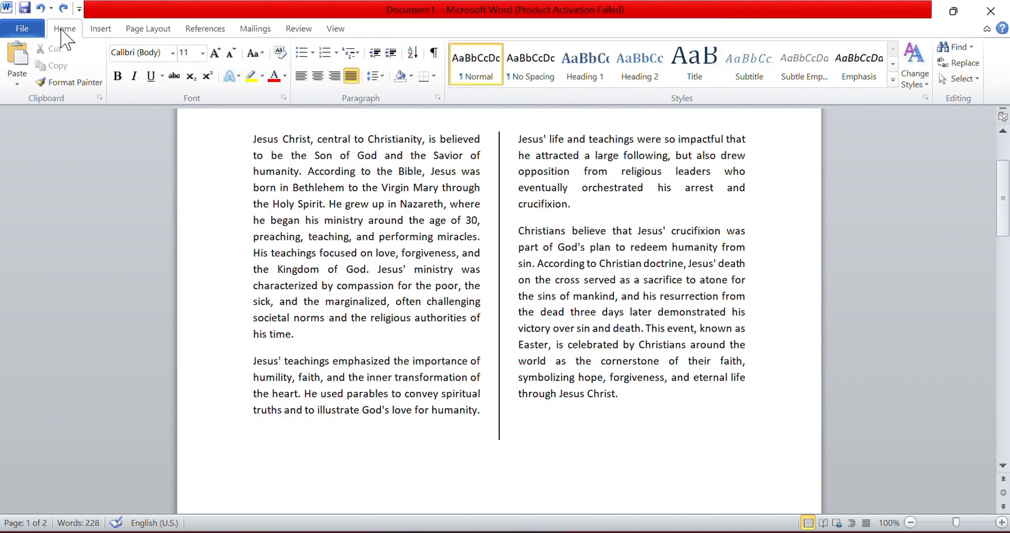
left_click(434, 54)
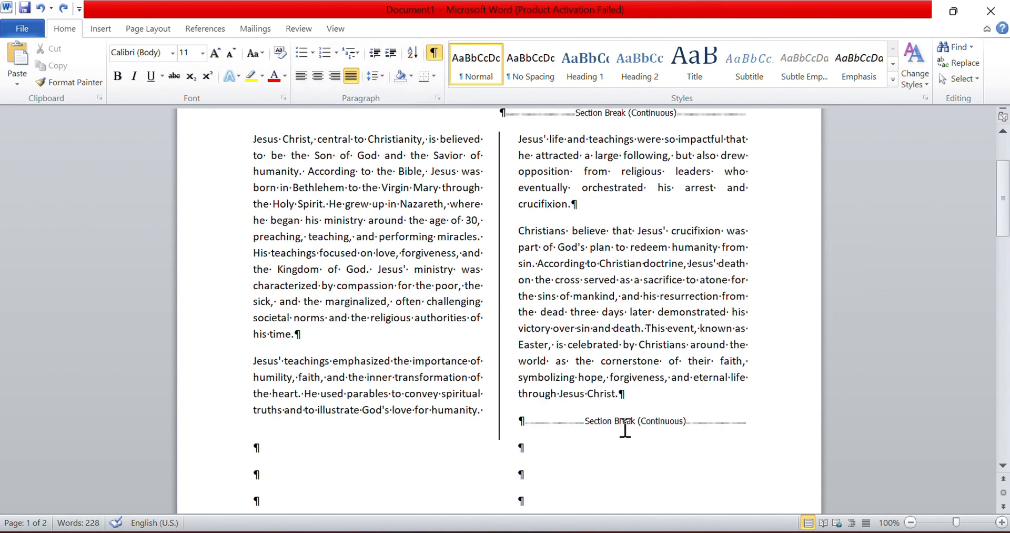
mouse_move(1004, 198)
left_mouse_down()
mouse_move(1004, 175)
mouse_move(1007, 196)
left_mouse_up()
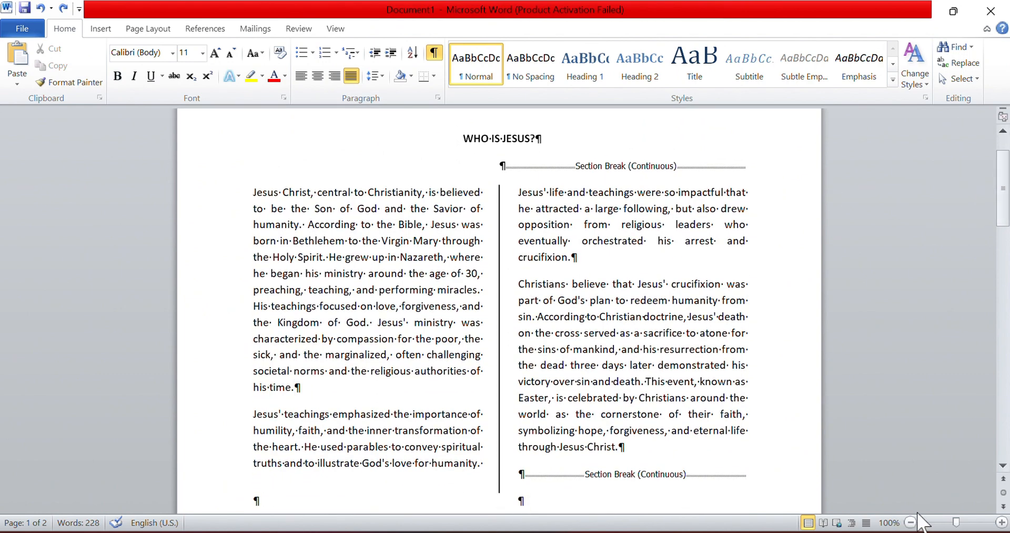
left_click(911, 522)
left_click(911, 522)
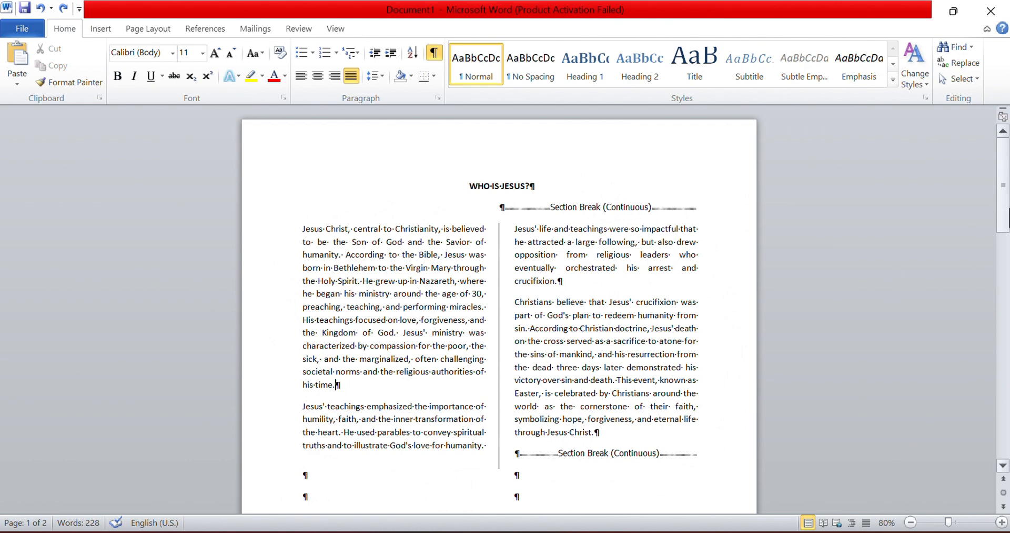
left_click_drag(1007, 215, 1008, 226)
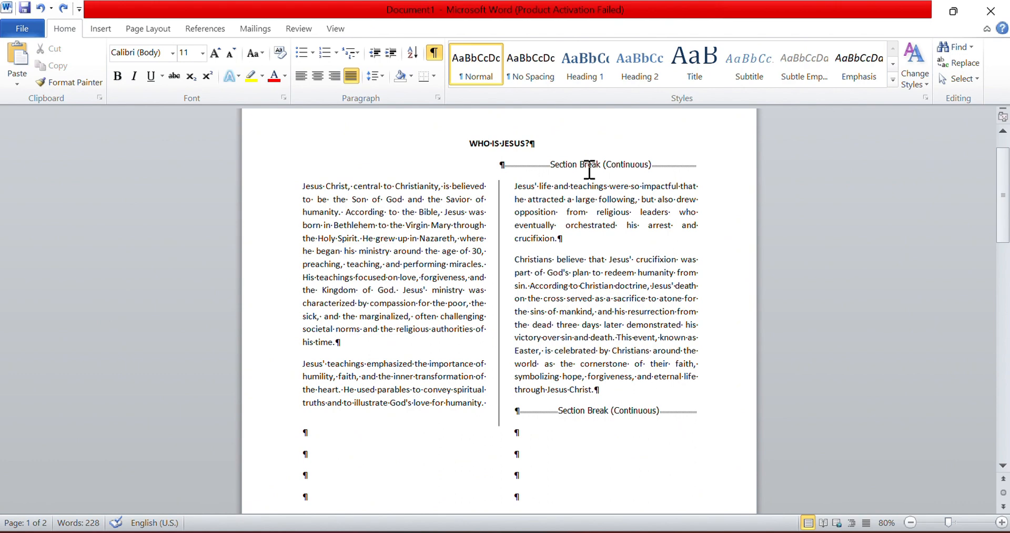
left_click(142, 30)
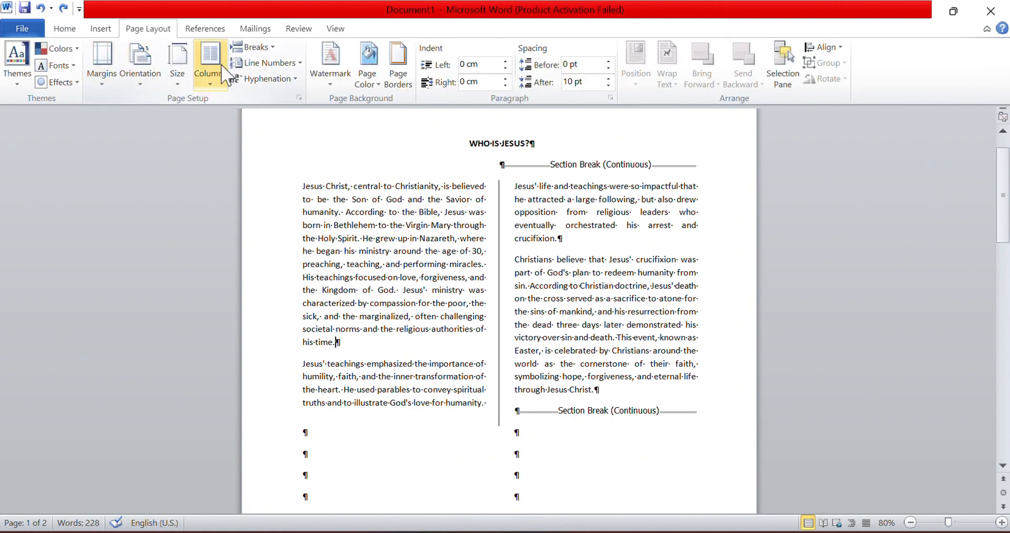
left_click(256, 47)
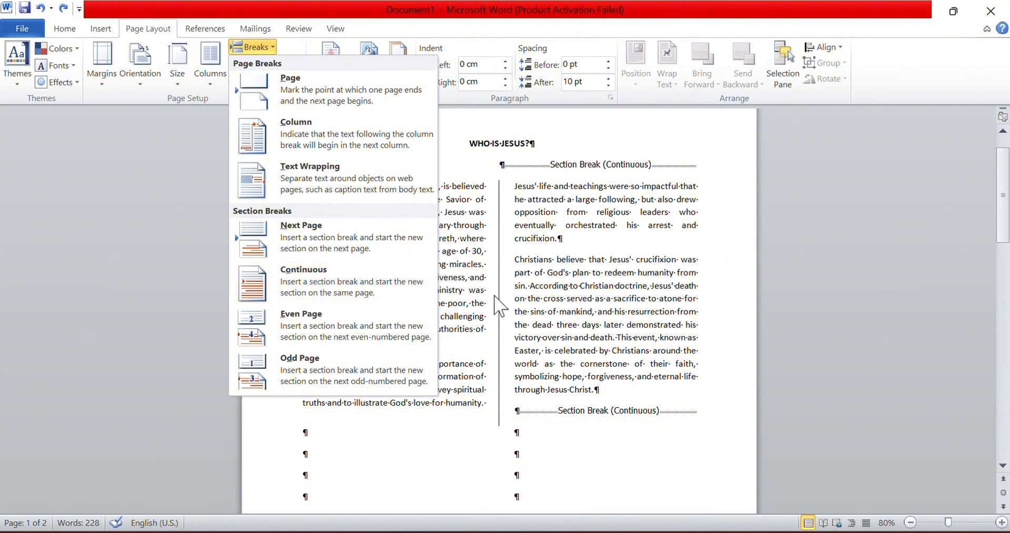
left_click(525, 263)
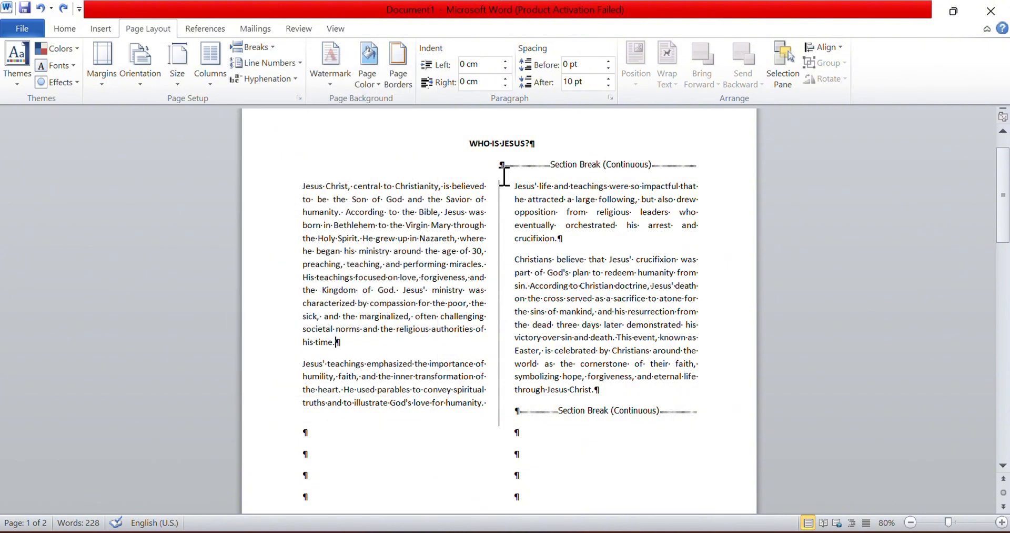